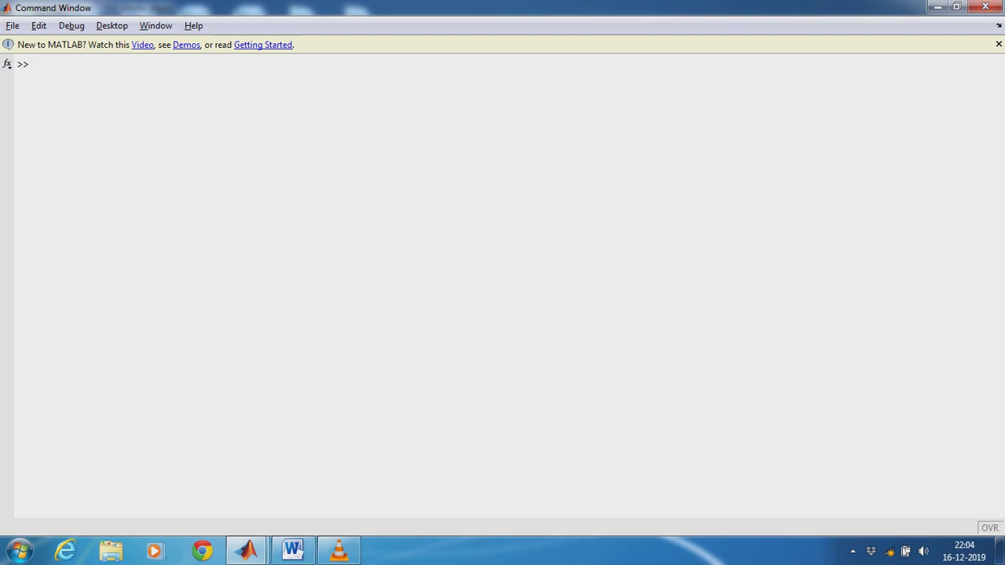
Step: Define the vector x=[1 2 3 4 5] and compute y=sin(x) from it
{"action": "type", "text": "x=[1 2 3 4 5]"}
{"action": "key", "text": "Return"}
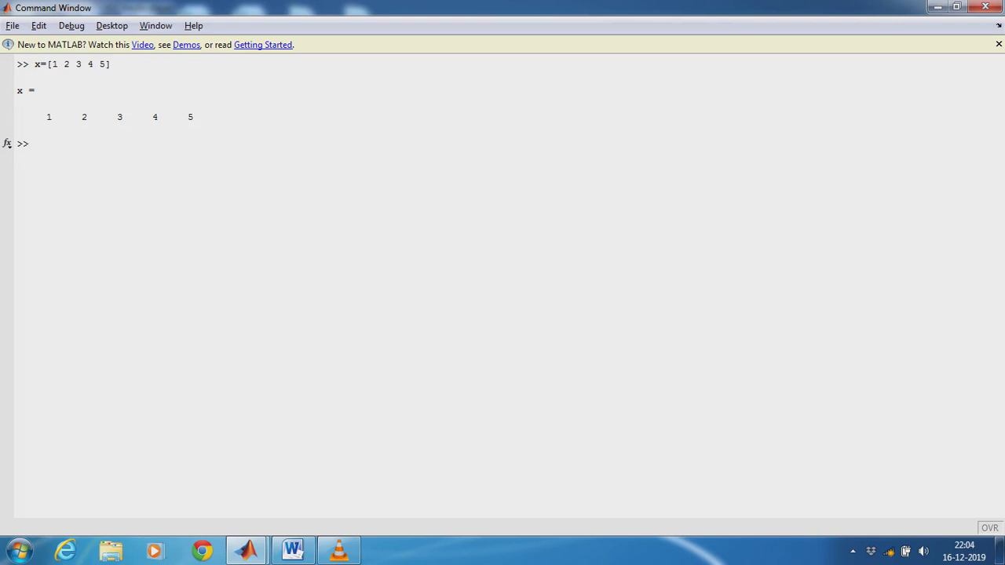
{"action": "type", "text": "y=si"}
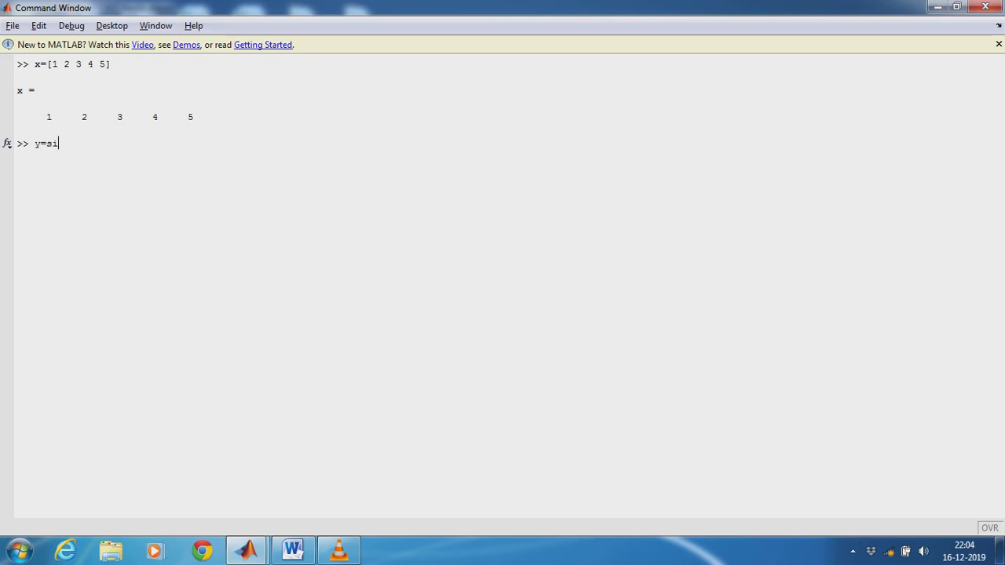
{"action": "type", "text": "n(x)"}
{"action": "key", "text": "Return"}
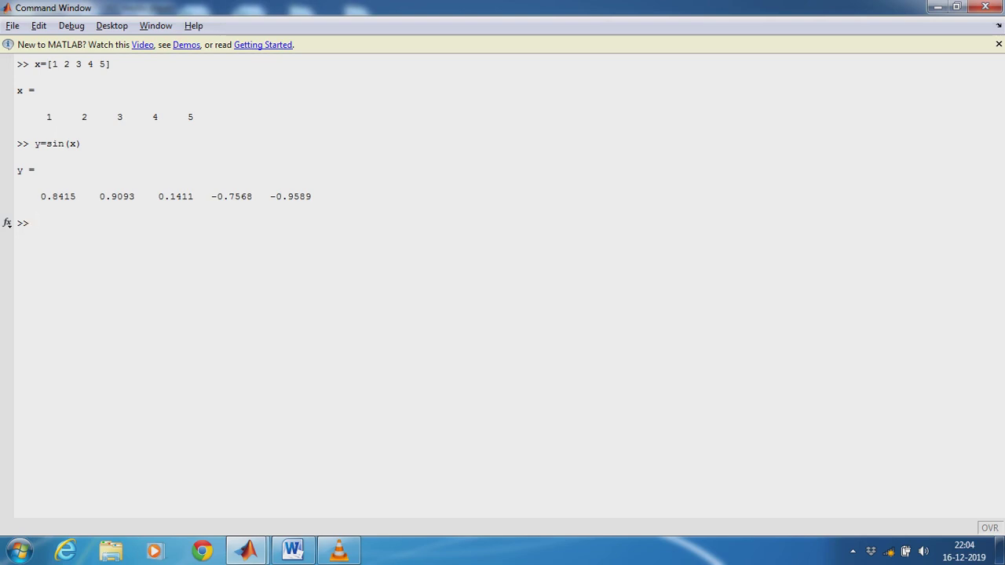
Step: Launch the Curve Fitting Tool with cftool and assign x as the X data and y as the Y data
{"action": "type", "text": "cftool"}
{"action": "key", "text": "Return"}
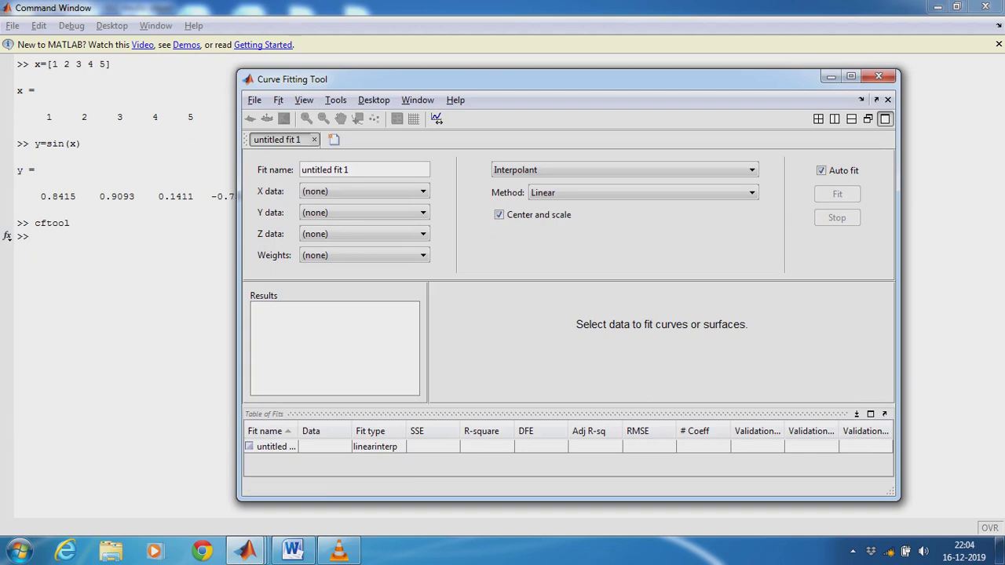
{"action": "left_click", "coordinate": [424, 191]}
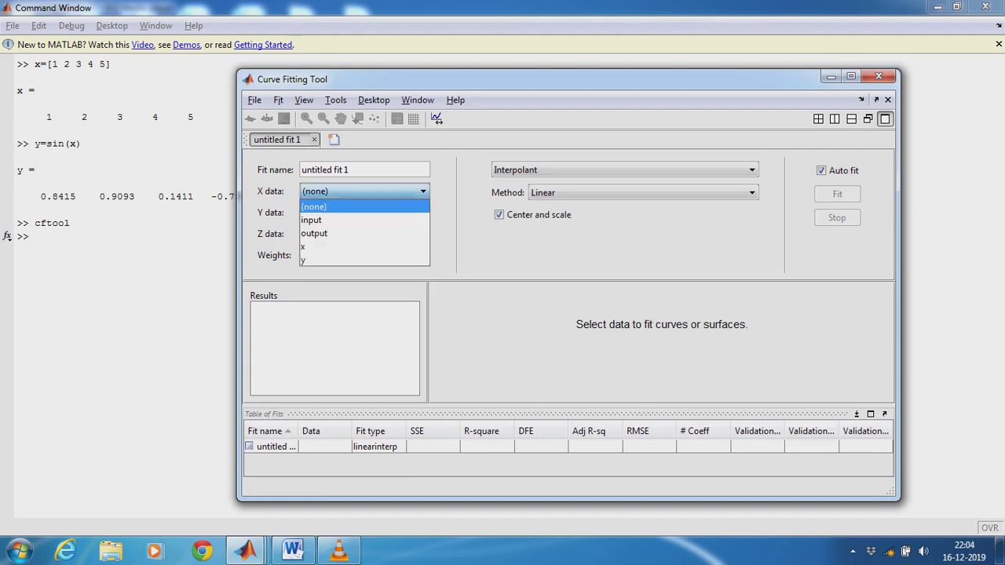
{"action": "left_click", "coordinate": [330, 247]}
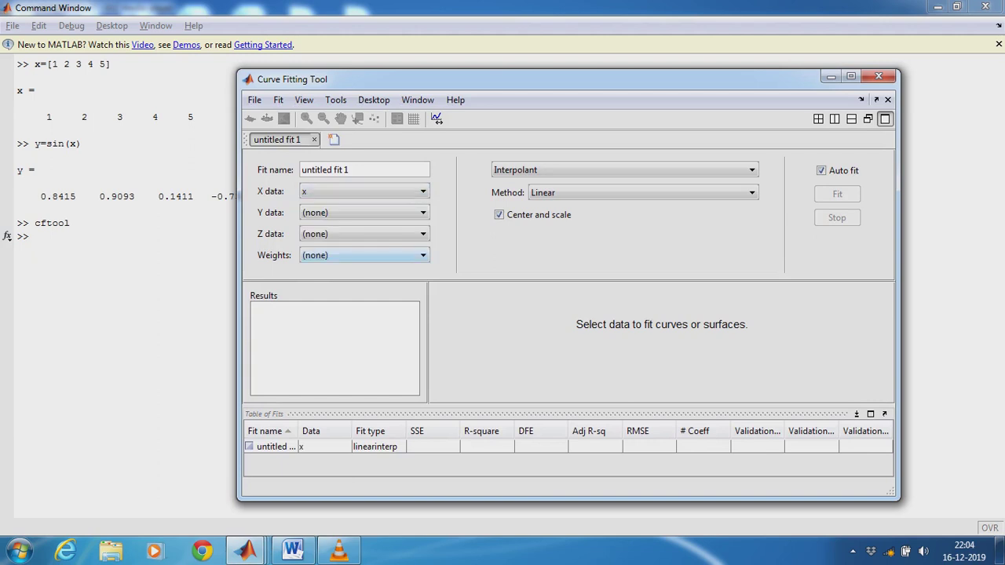
{"action": "left_click", "coordinate": [364, 212]}
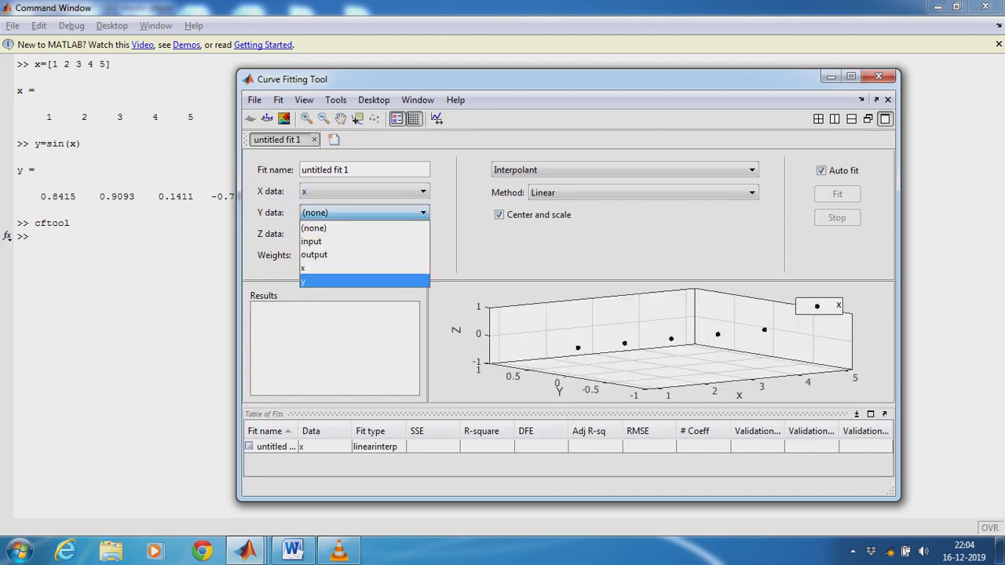
{"action": "left_click", "coordinate": [365, 281]}
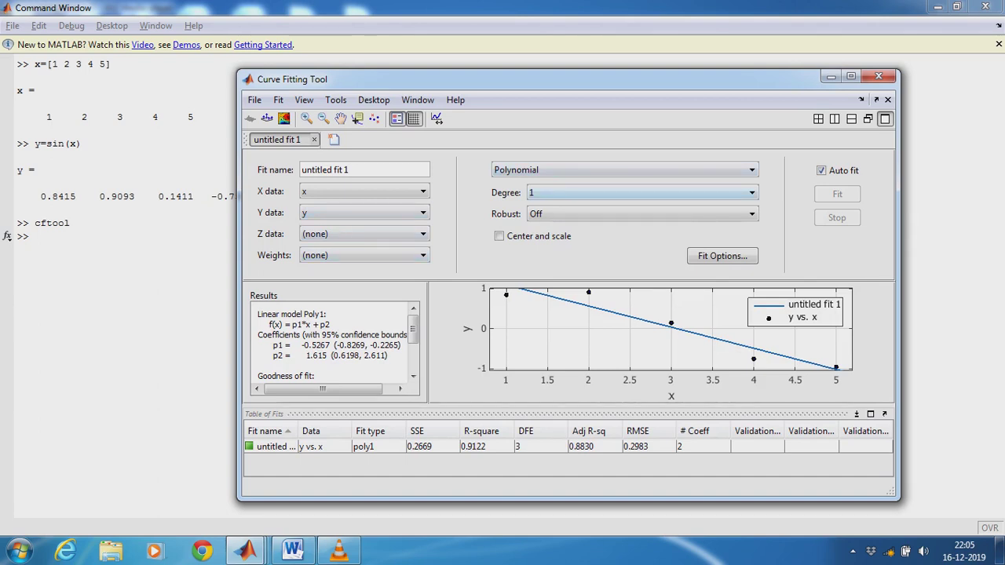
Step: Try a degree 2 polynomial fit, and settle on degree 4 for the fit of y vs. x
{"action": "left_click", "coordinate": [752, 192]}
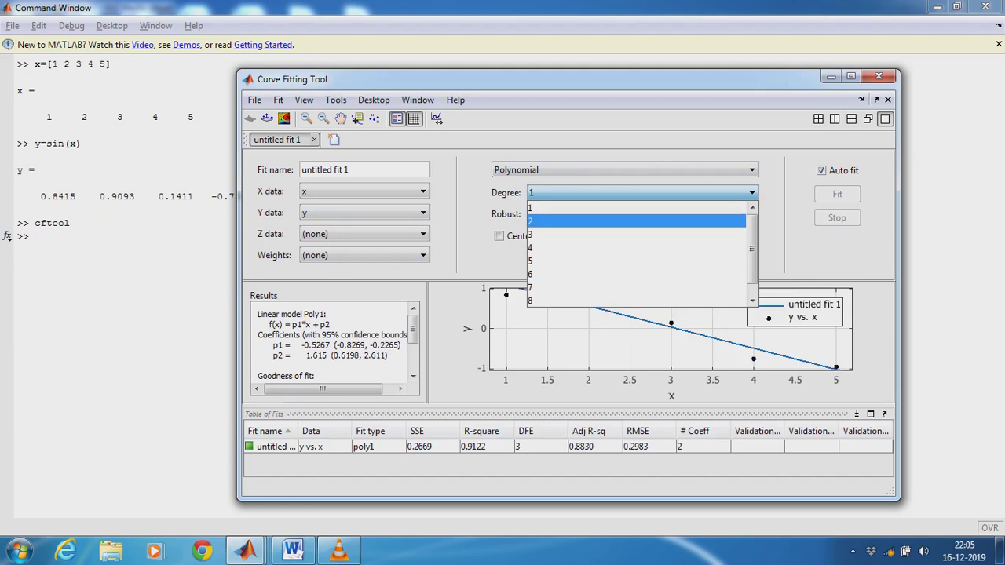
{"action": "key", "text": "Return"}
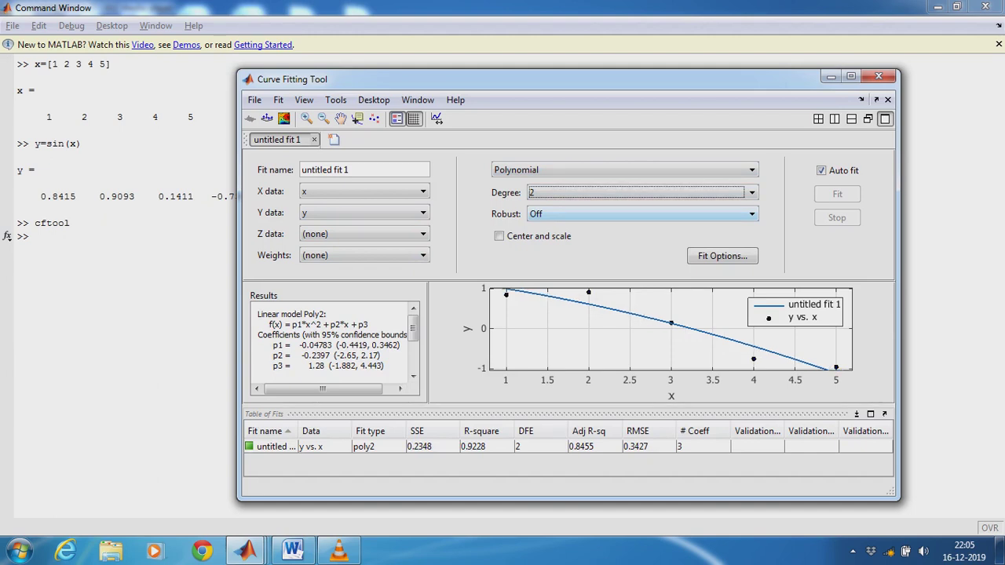
{"action": "left_click", "coordinate": [752, 192]}
{"action": "key", "text": "Down"}
{"action": "key", "text": "Down"}
{"action": "key", "text": "Down"}
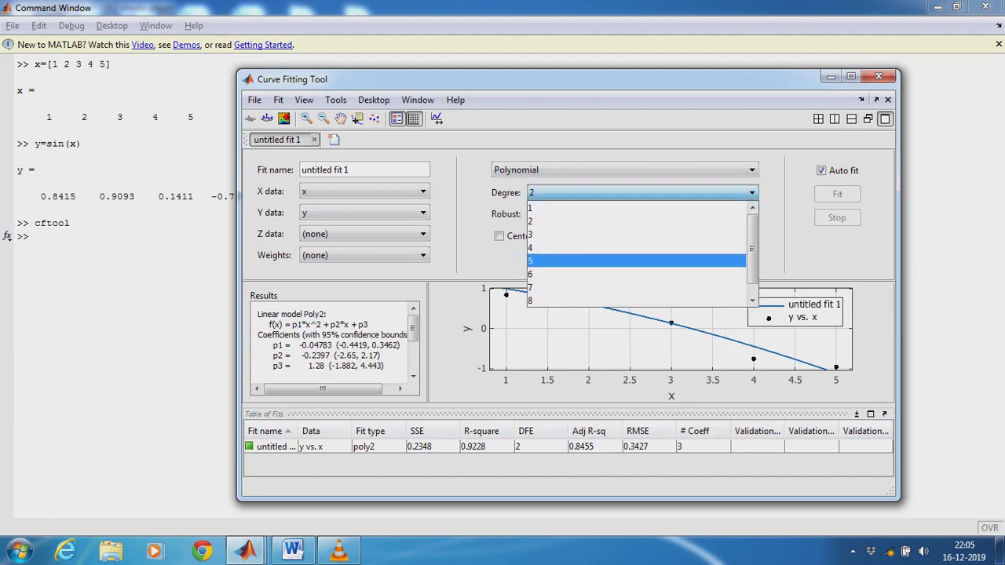
{"action": "key", "text": "Up"}
{"action": "key", "text": "Return"}
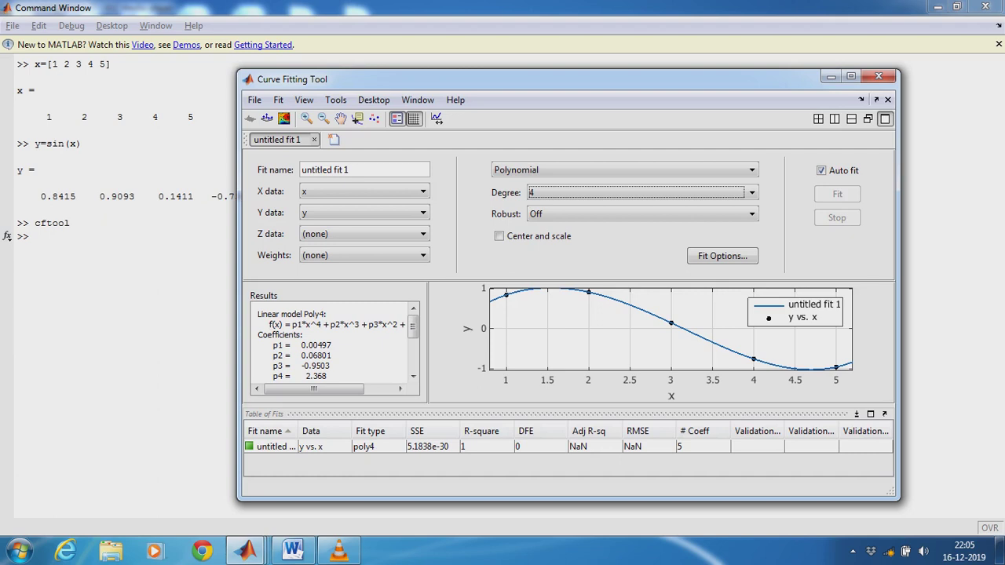
Step: Examine the degree 4 fit's equation and coefficients in the results alongside the original y=sin(x) command
{"action": "mouse_move", "coordinate": [413, 327]}
{"action": "left_mouse_down"}
{"action": "mouse_move", "coordinate": [414, 359]}
{"action": "mouse_move", "coordinate": [413, 339]}
{"action": "left_mouse_up"}
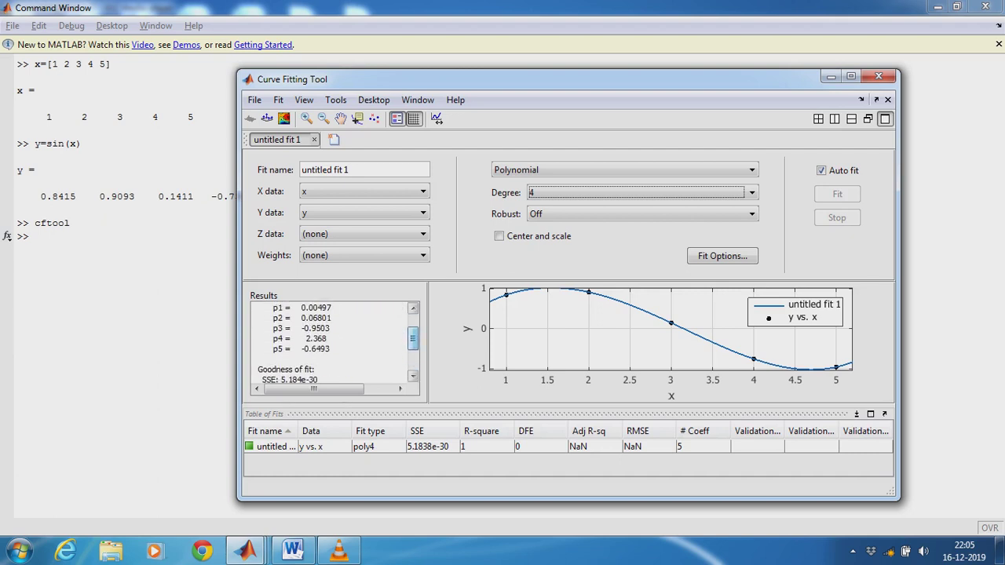
{"action": "scroll", "coordinate": [334, 346], "scroll_direction": "up", "scroll_amount": 1}
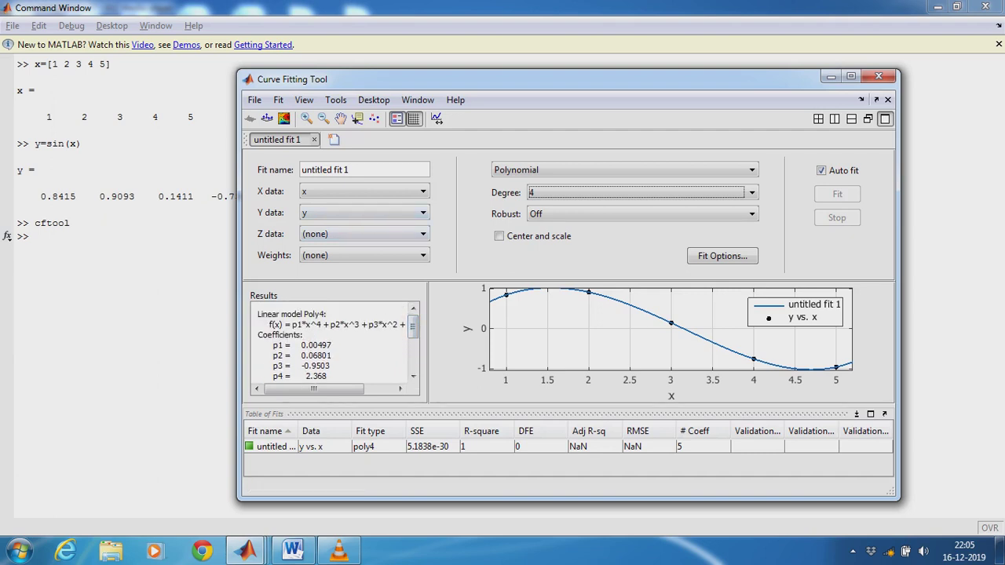
{"action": "left_click_drag", "start_coordinate": [265, 324], "coordinate": [269, 324]}
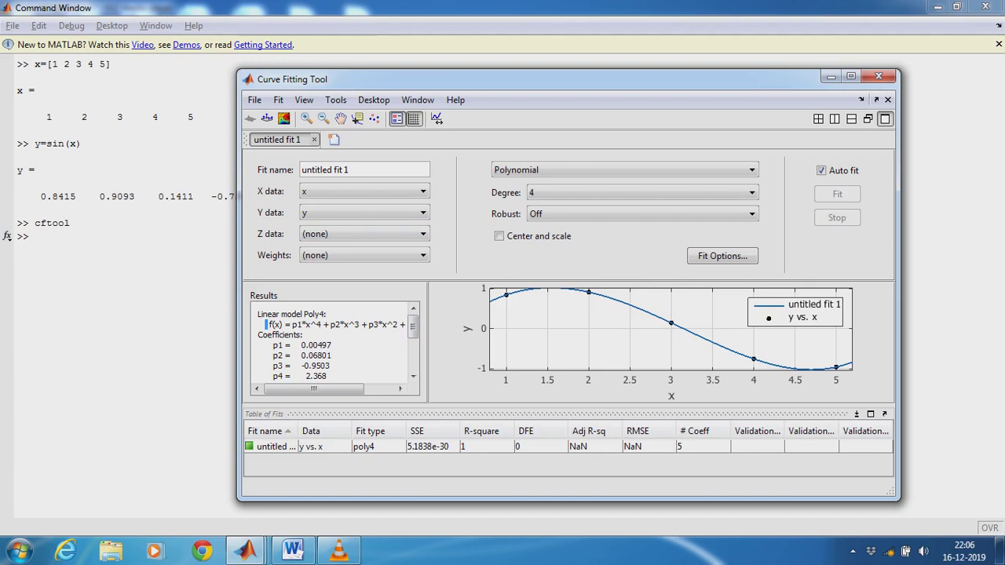
{"action": "left_click_drag", "start_coordinate": [267, 325], "coordinate": [336, 325]}
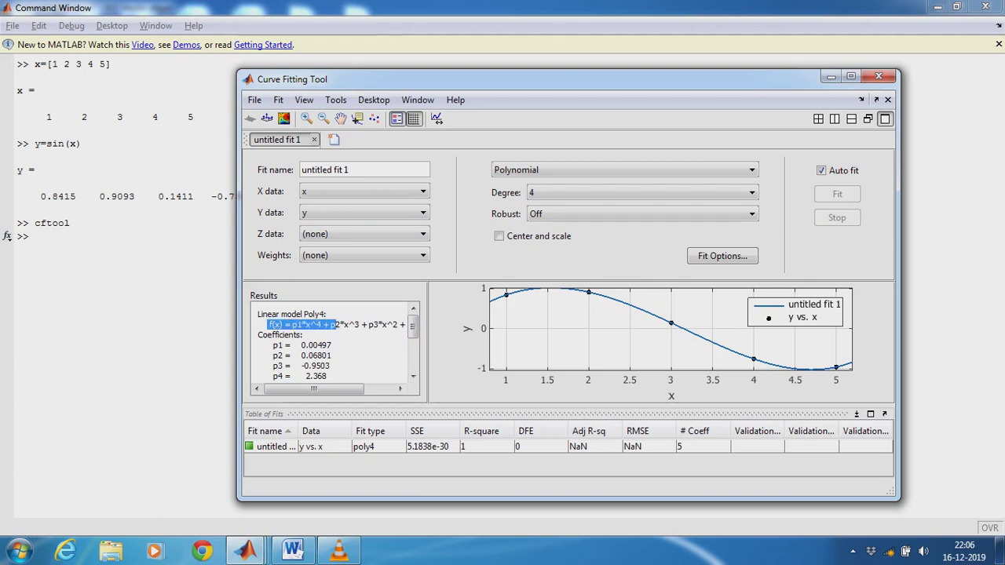
{"action": "left_click_drag", "start_coordinate": [82, 144], "coordinate": [30, 144]}
{"action": "key", "text": "alt+Tab"}
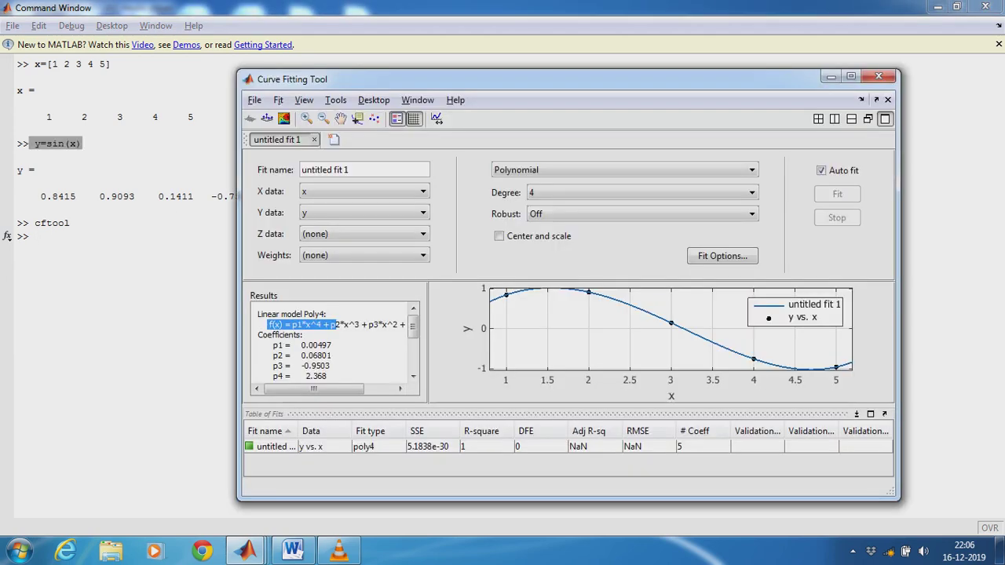
Step: Return to the Command Window and assign the test value x=1.5
{"action": "key", "text": "alt+Tab"}
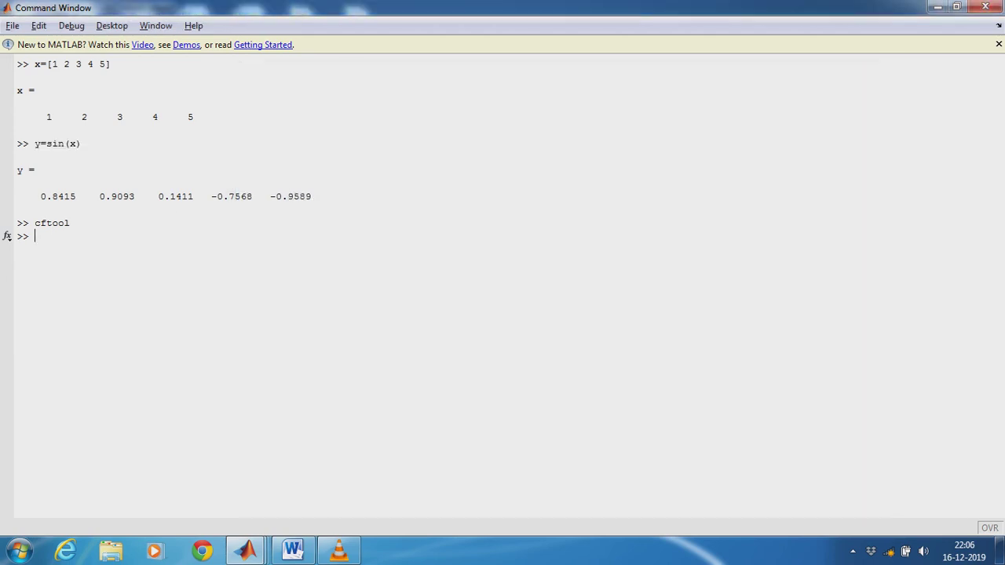
{"action": "type", "text": "x=1.5"}
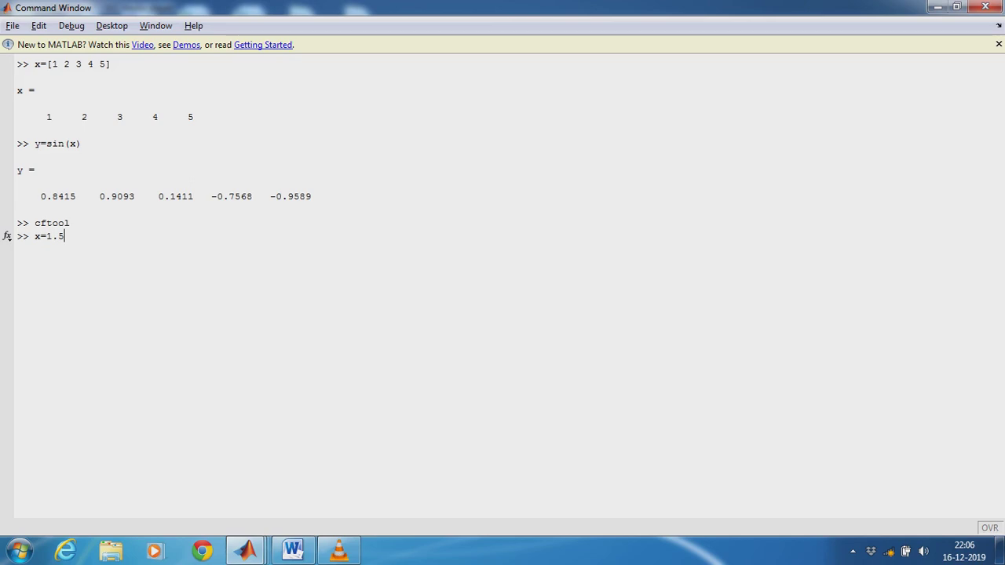
{"action": "key", "text": "Return"}
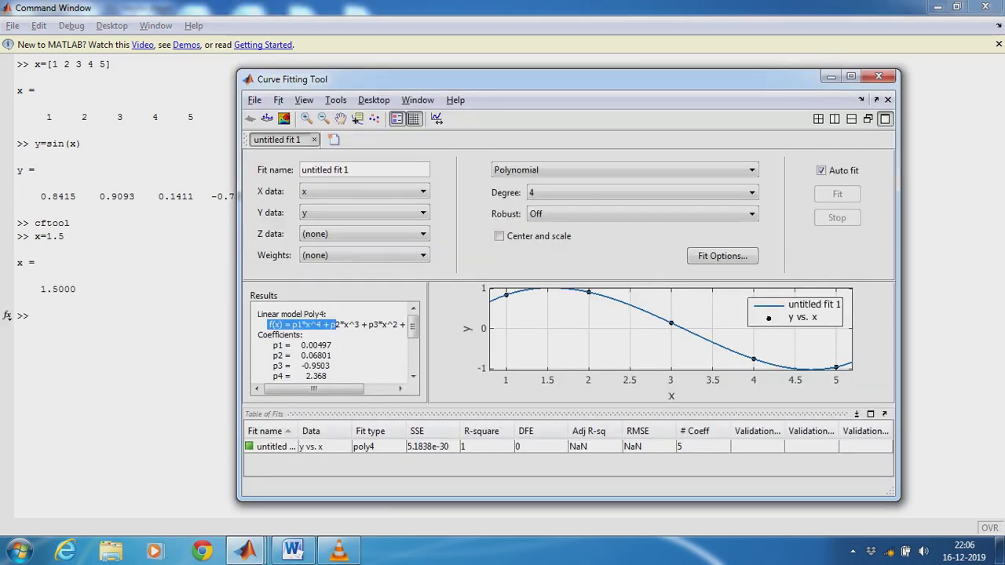
Step: Copy coefficients p1 to p5 from the fit results and run them as variable assignments in the Command Window
{"action": "mouse_move", "coordinate": [413, 327]}
{"action": "left_mouse_down"}
{"action": "mouse_move", "coordinate": [413, 342]}
{"action": "mouse_move", "coordinate": [413, 332]}
{"action": "left_mouse_up"}
{"action": "left_click_drag", "start_coordinate": [331, 374], "coordinate": [267, 331]}
{"action": "key", "text": "ctrl+c"}
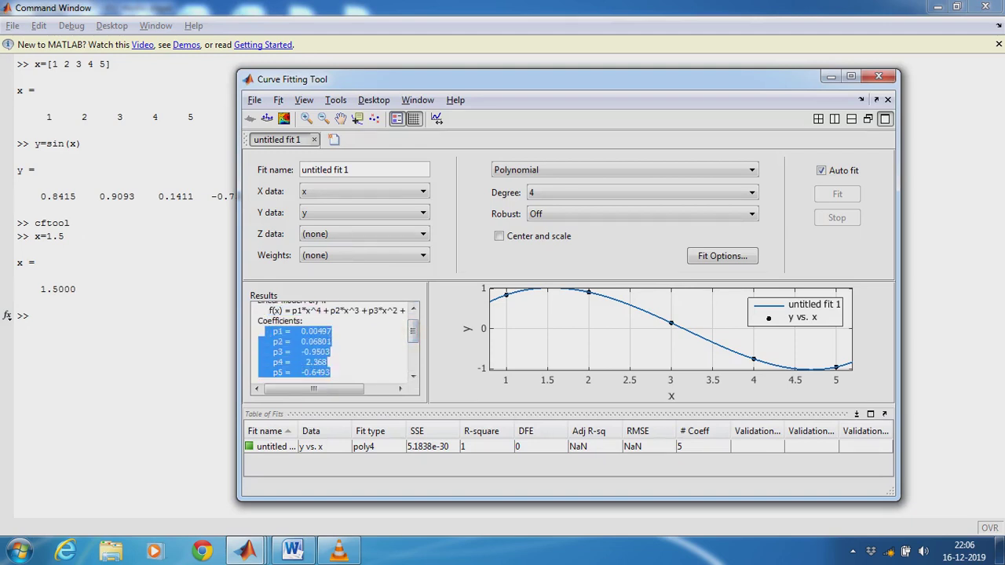
{"action": "left_click", "coordinate": [34, 316]}
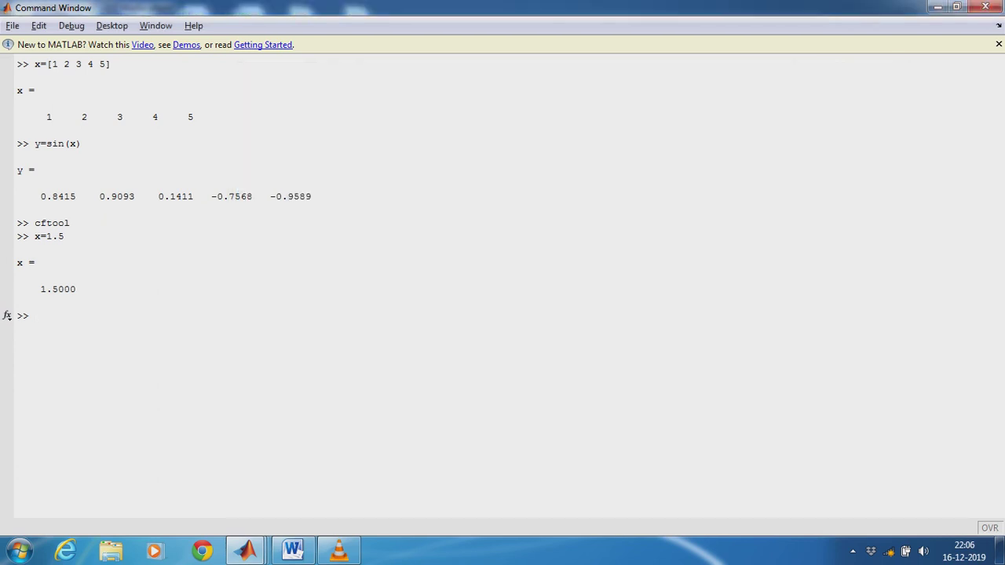
{"action": "key", "text": "ctrl+v"}
{"action": "key", "text": "Return"}
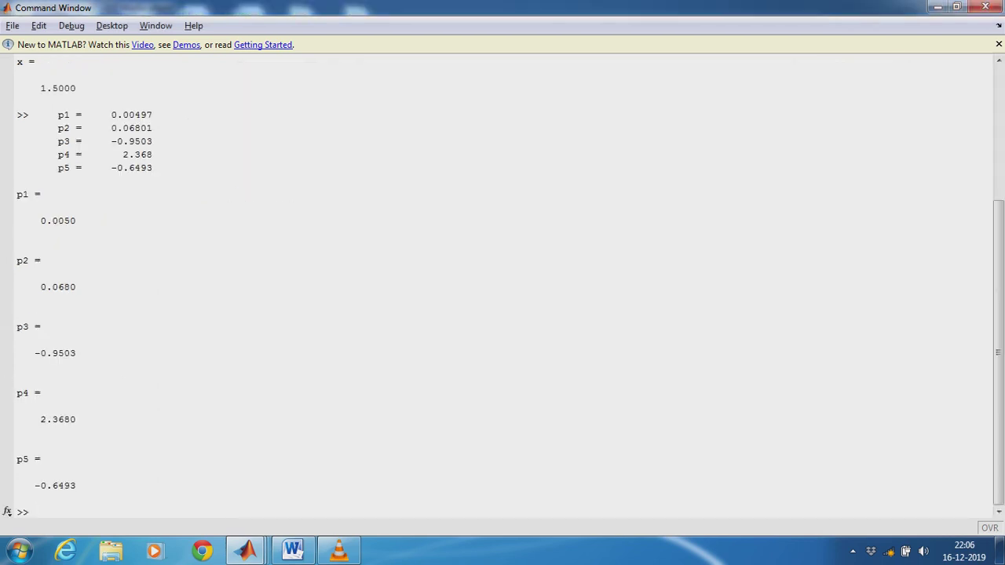
Step: Copy the full fitted polynomial equation f(x) from the fit results to the Command Window prompt
{"action": "key", "text": "alt+Tab"}
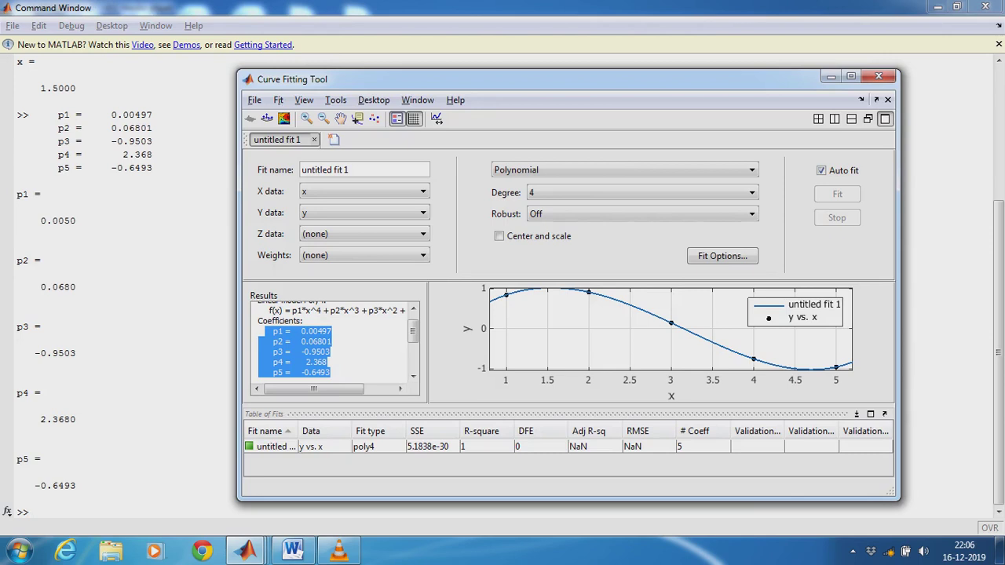
{"action": "left_click_drag", "start_coordinate": [261, 311], "coordinate": [417, 311]}
{"action": "key", "text": "ctrl+c"}
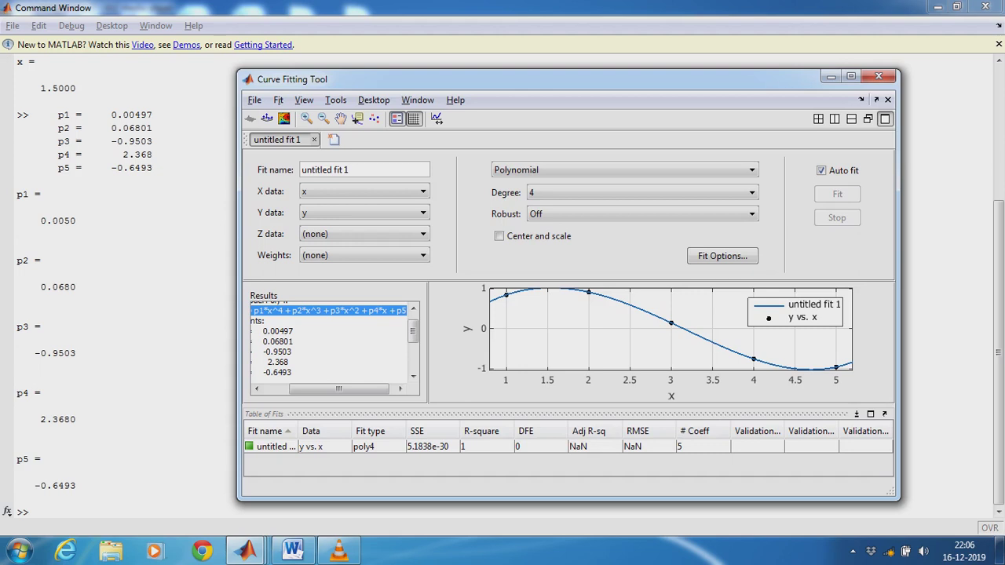
{"action": "key", "text": "alt+Tab"}
{"action": "key", "text": "ctrl+v"}
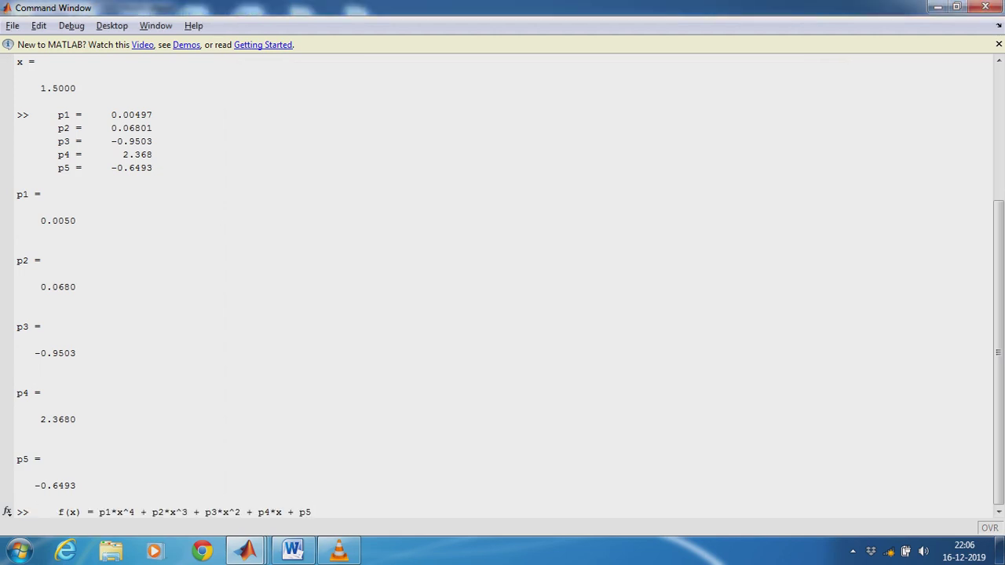
Step: Replace f(x) with y in the pasted equation and evaluate y = p1*x^4 + p2*x^3 + p3*x^2 + p4*x + p5
{"action": "left_click", "coordinate": [77, 512]}
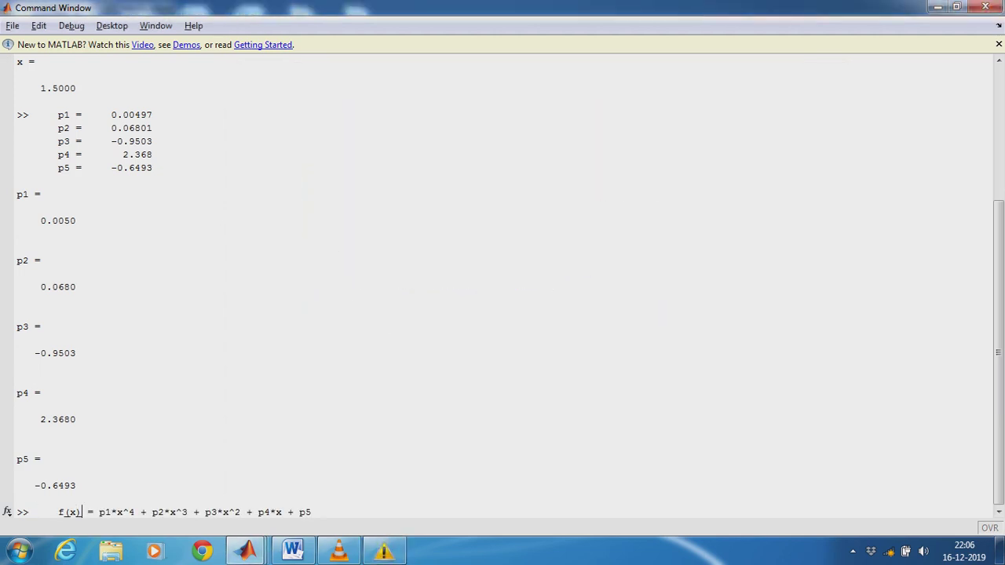
{"action": "key", "text": "BackSpace"}
{"action": "key", "text": "BackSpace"}
{"action": "key", "text": "BackSpace"}
{"action": "key", "text": "BackSpace"}
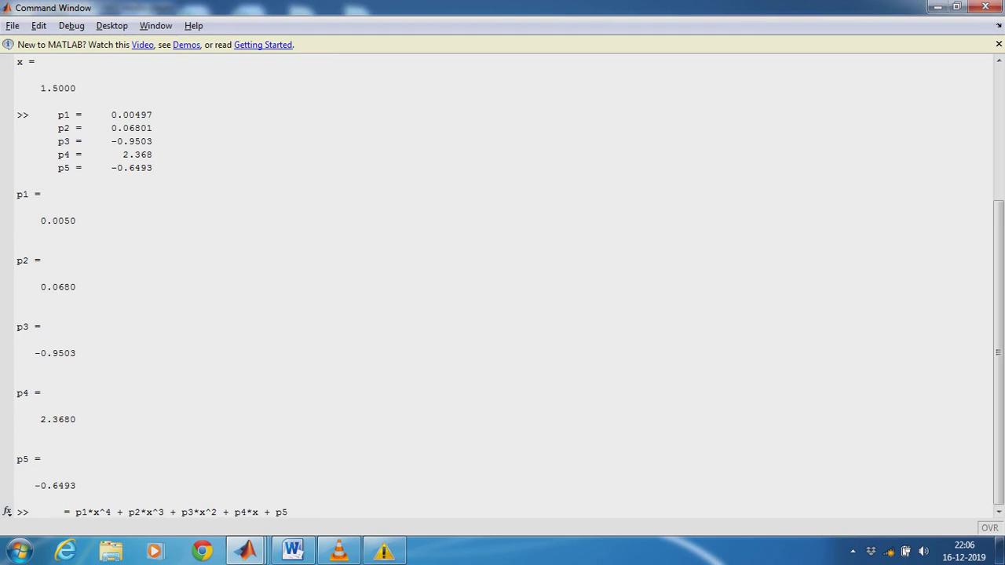
{"action": "type", "text": "y"}
{"action": "left_click", "coordinate": [294, 512]}
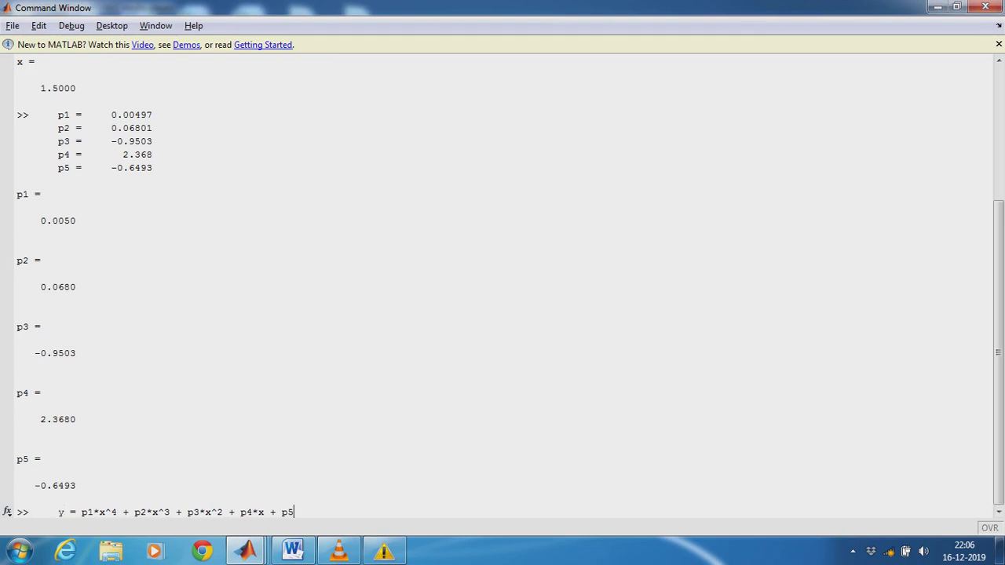
{"action": "key", "text": "Return"}
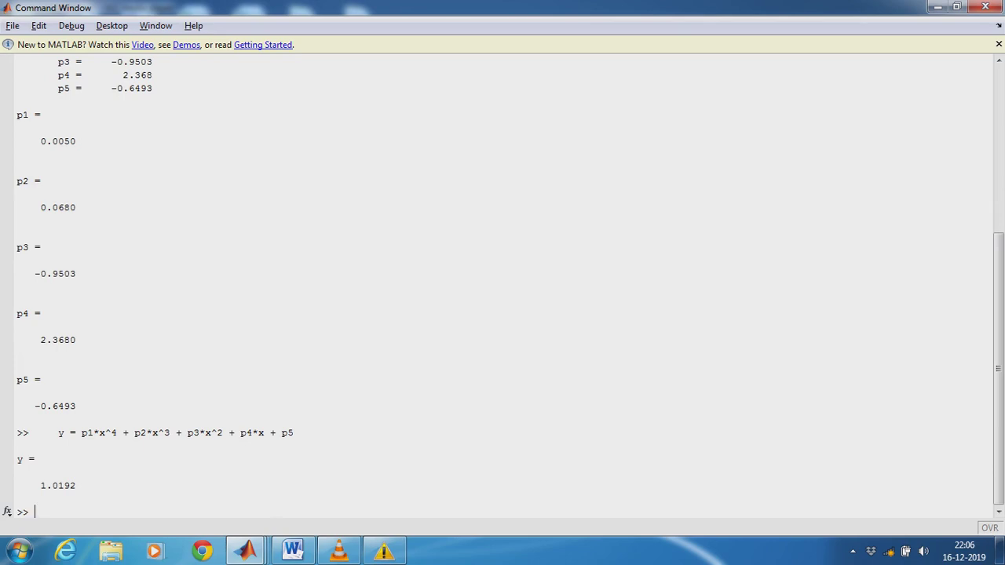
Step: Review the evaluated polynomial command and compute y=sin(x) for the current x value
{"action": "mouse_move", "coordinate": [999, 369]}
{"action": "left_mouse_down"}
{"action": "mouse_move", "coordinate": [999, 306]}
{"action": "mouse_move", "coordinate": [998, 367]}
{"action": "left_mouse_up"}
{"action": "left_click_drag", "start_coordinate": [53, 433], "coordinate": [295, 433]}
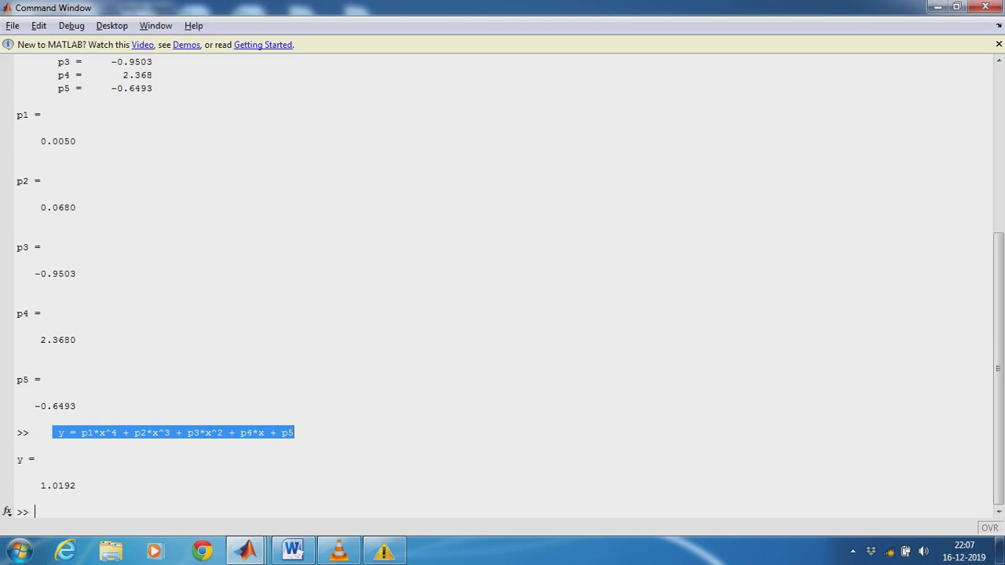
{"action": "left_click", "coordinate": [35, 512]}
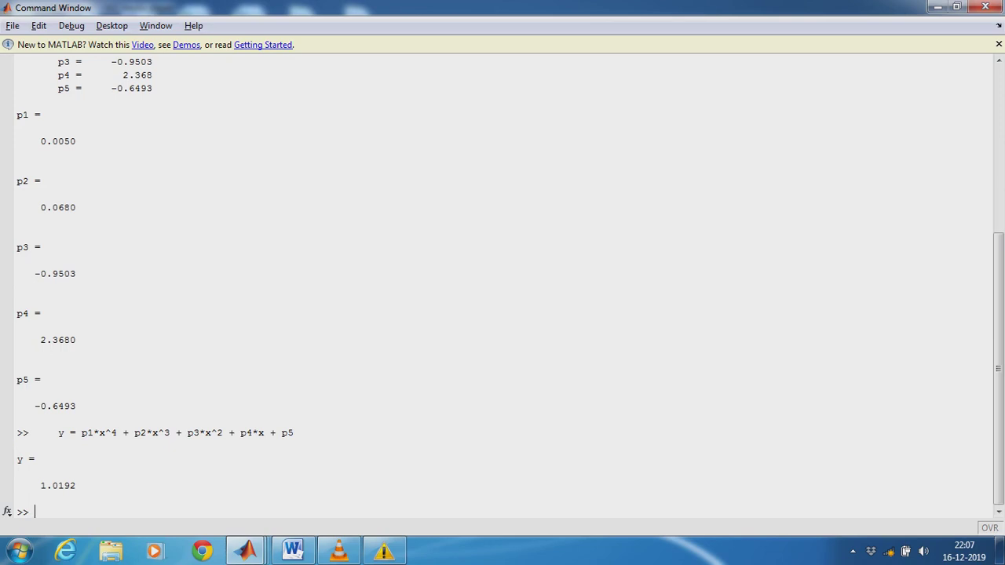
{"action": "type", "text": "y=sin(x)"}
{"action": "key", "text": "Return"}
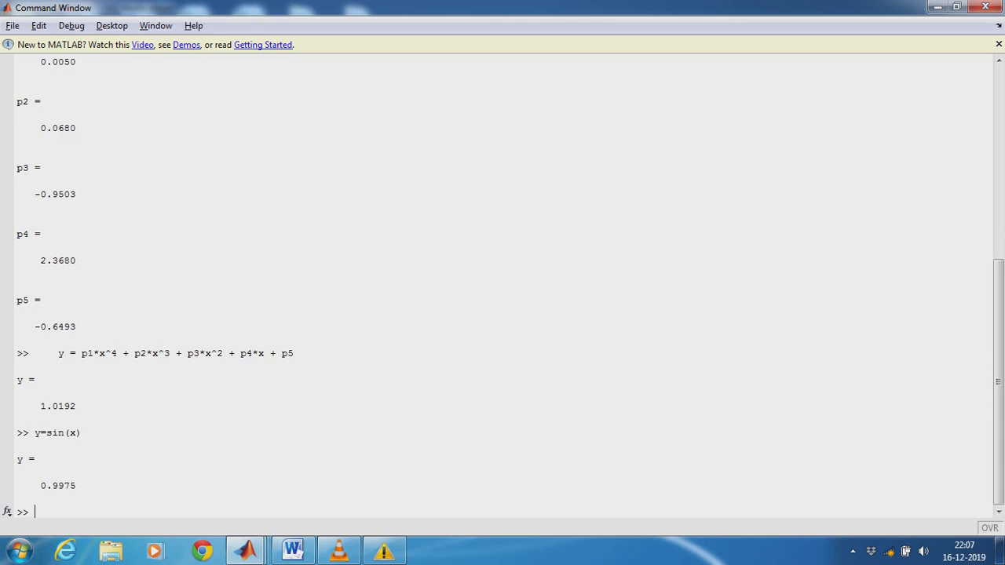
Step: Compare the y value from the fitted polynomial with the y value from sin(x)
{"action": "left_click_drag", "start_coordinate": [77, 406], "coordinate": [18, 379]}
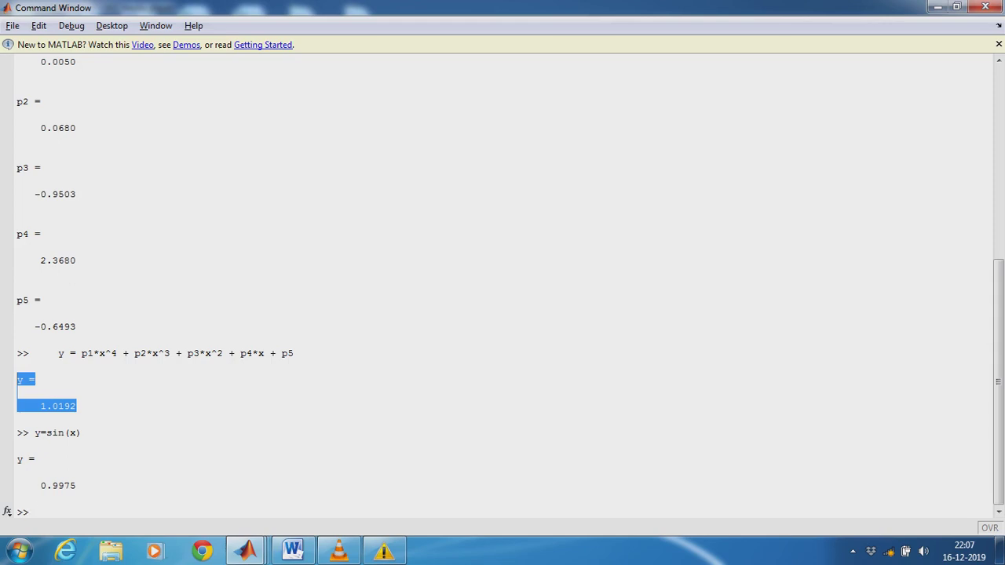
{"action": "left_click_drag", "start_coordinate": [76, 485], "coordinate": [17, 459]}
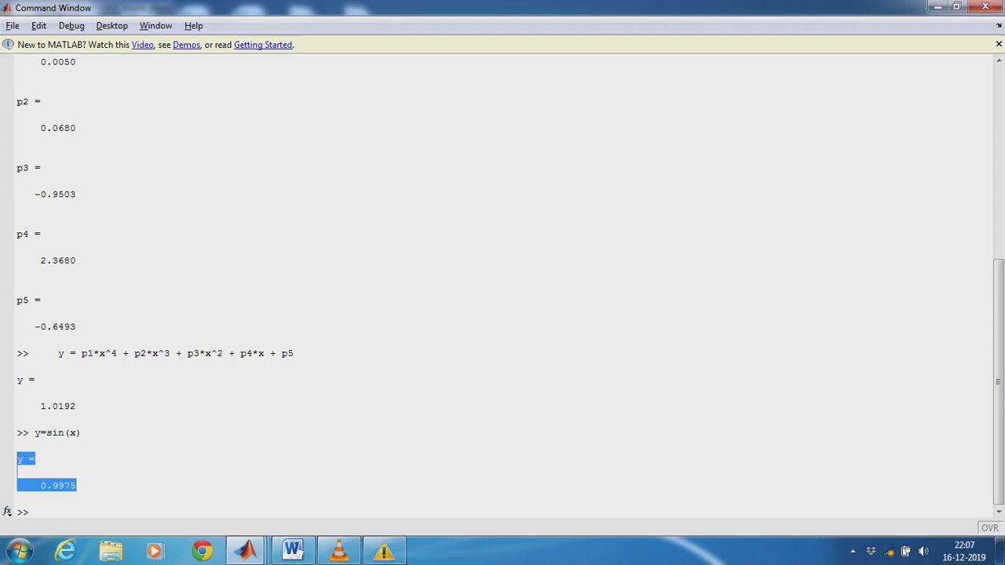
{"action": "left_click_drag", "start_coordinate": [76, 485], "coordinate": [17, 379]}
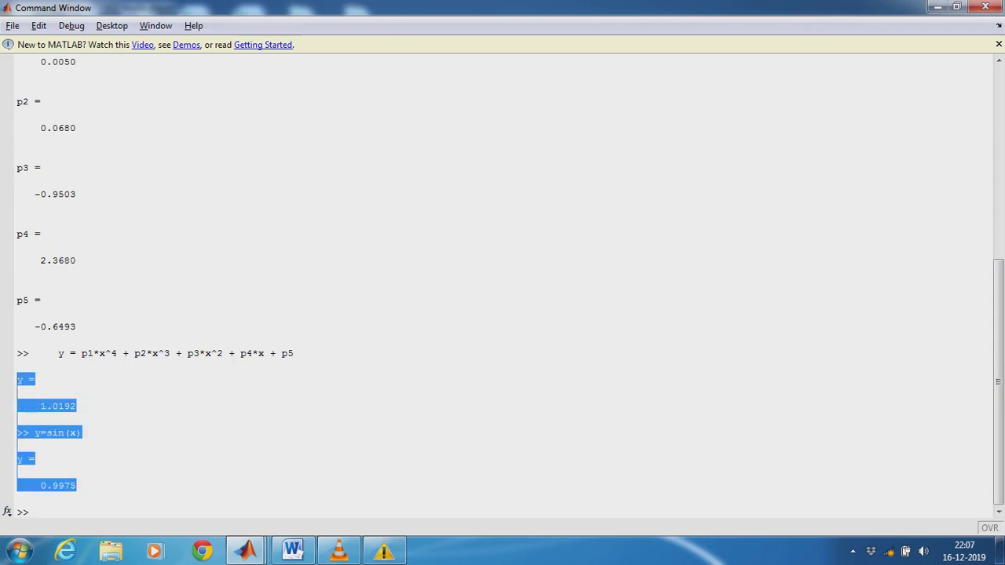